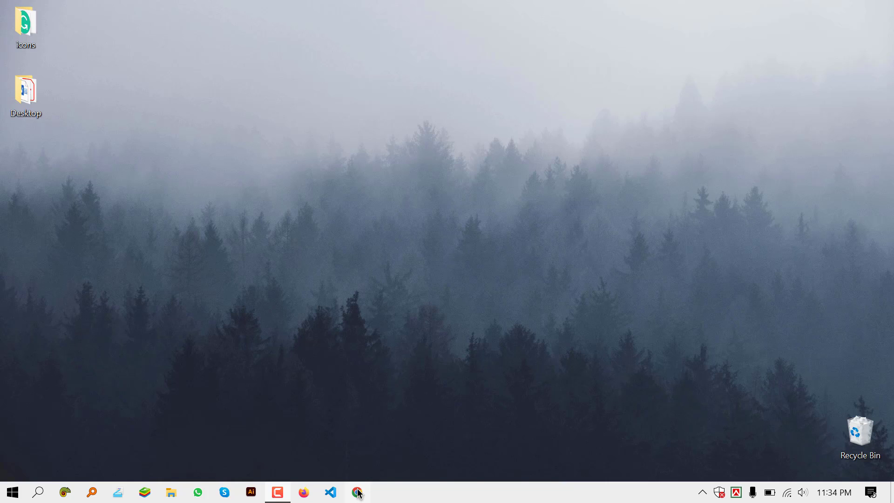
Load idevbd.com/cpanel in Chrome to reach the cPanel login page.
{"action": "left_click", "coordinate": [357, 492]}
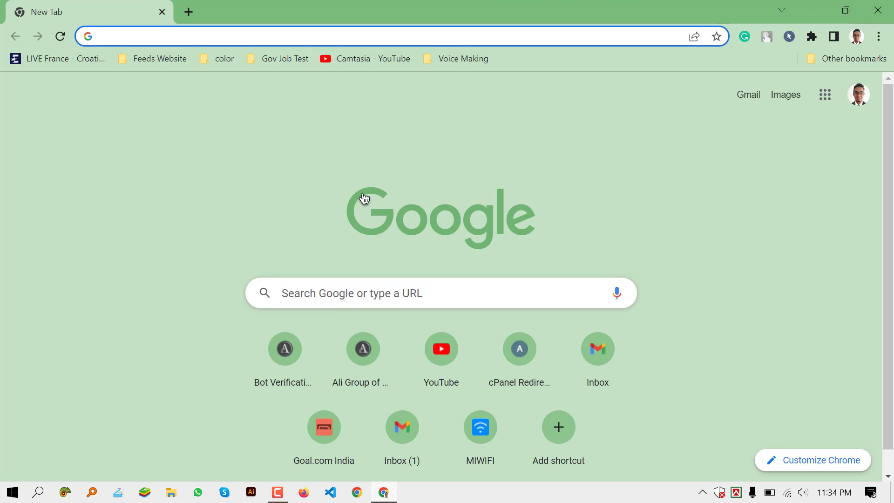
{"action": "type", "text": "ide"}
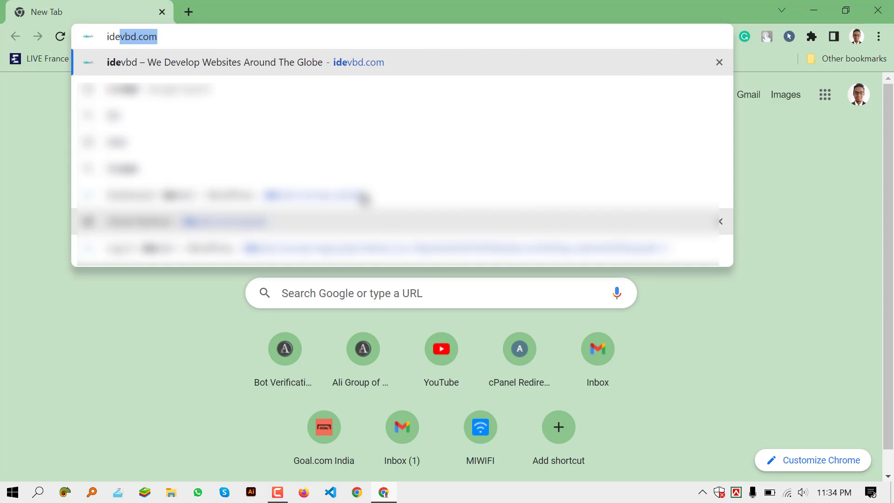
{"action": "key", "text": "Right"}
{"action": "type", "text": "/c"}
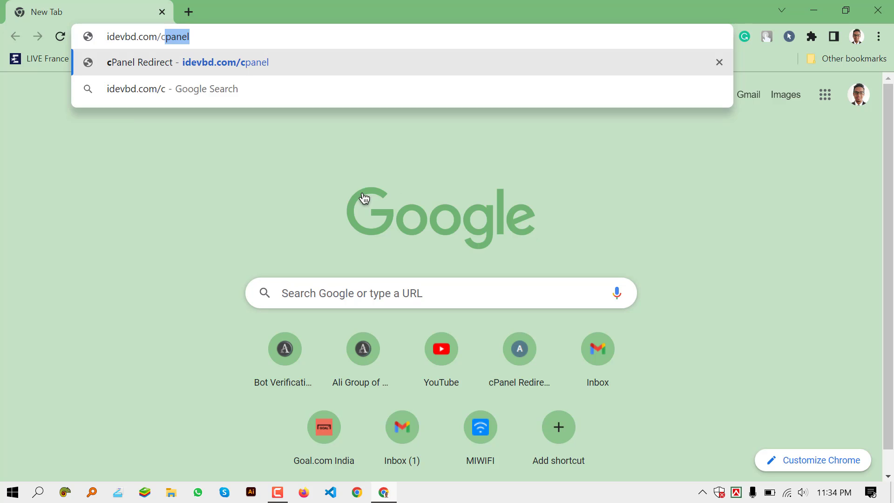
{"action": "key", "text": "Return"}
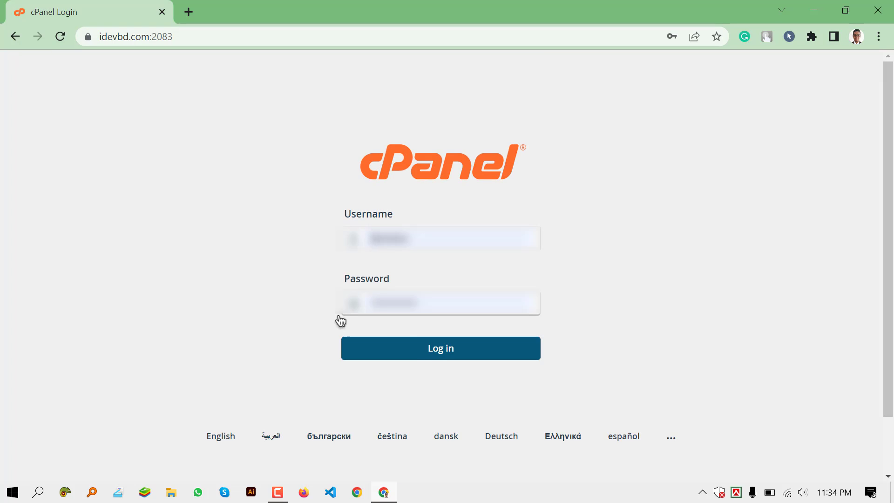
Log in to cPanel and expand the dashboard's Email section to list its tools.
{"action": "left_click", "coordinate": [439, 357]}
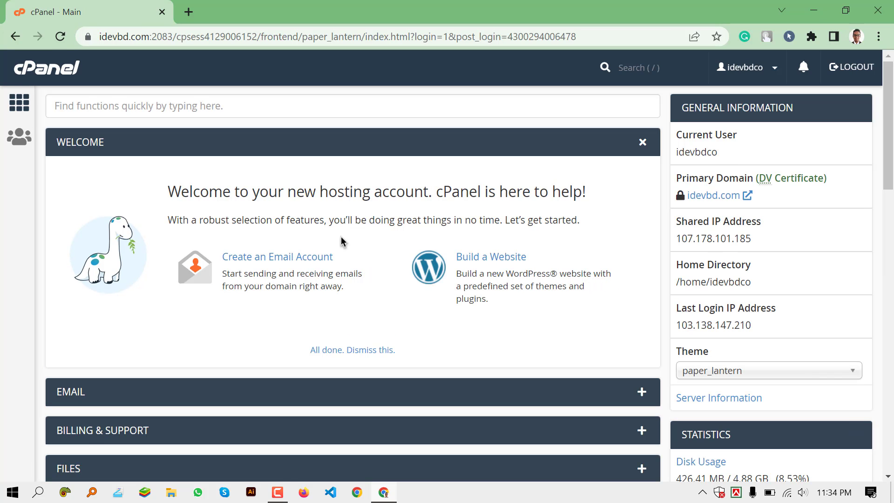
{"action": "scroll", "coordinate": [340, 240], "scroll_direction": "down", "scroll_amount": 3}
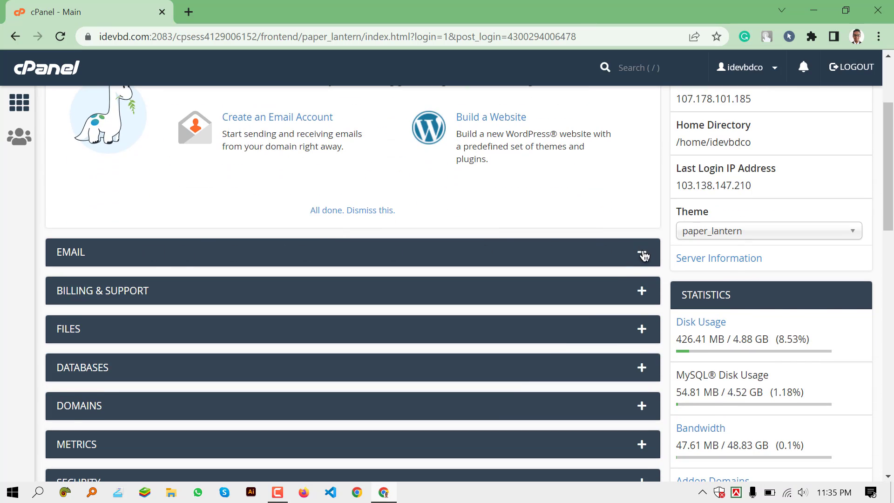
{"action": "left_click", "coordinate": [642, 254]}
{"action": "scroll", "coordinate": [305, 218], "scroll_direction": "down", "scroll_amount": 1}
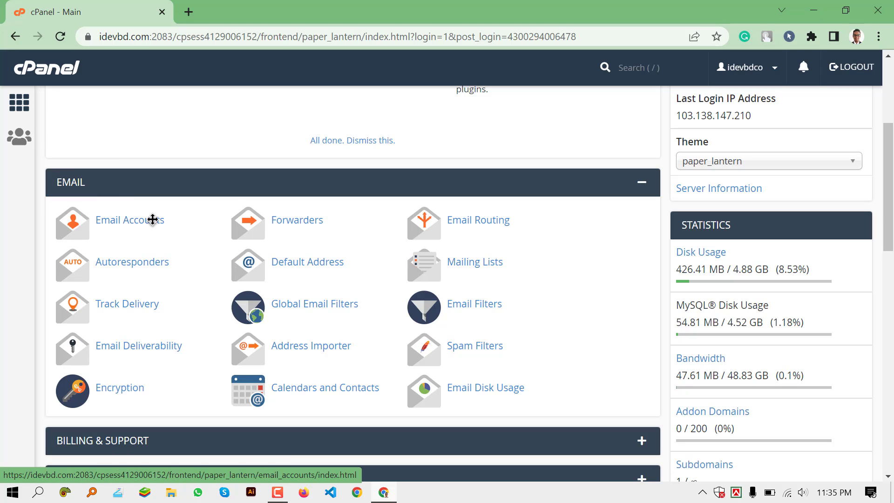
Open Email Accounts and start a new account on domain idevbd.com.
{"action": "left_click", "coordinate": [133, 229]}
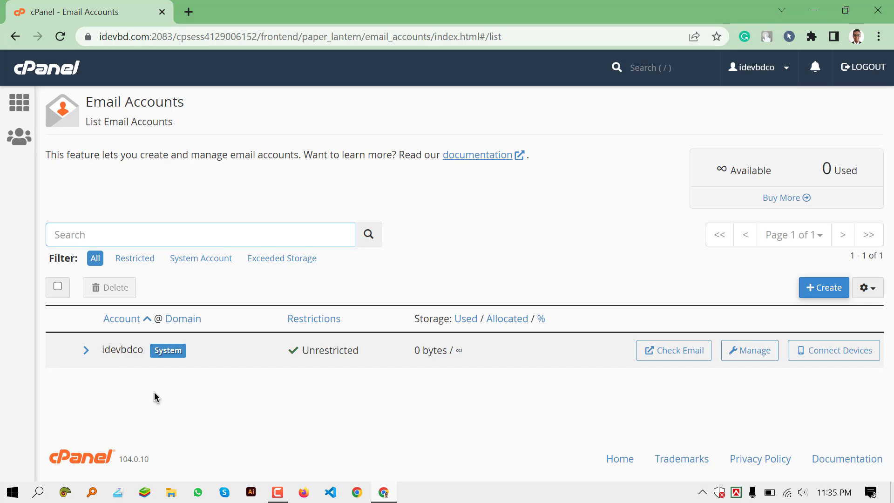
{"action": "left_click", "coordinate": [819, 291]}
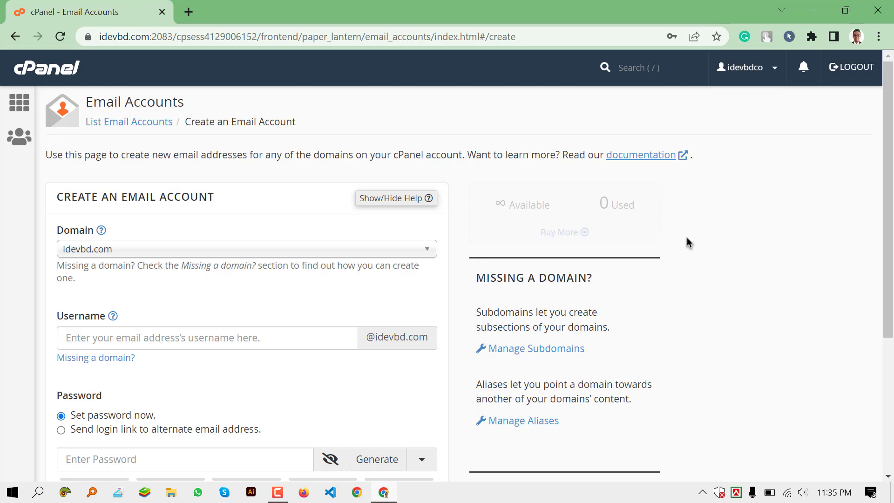
{"action": "scroll", "coordinate": [686, 237], "scroll_direction": "down", "scroll_amount": 1}
{"action": "left_click", "coordinate": [85, 265]}
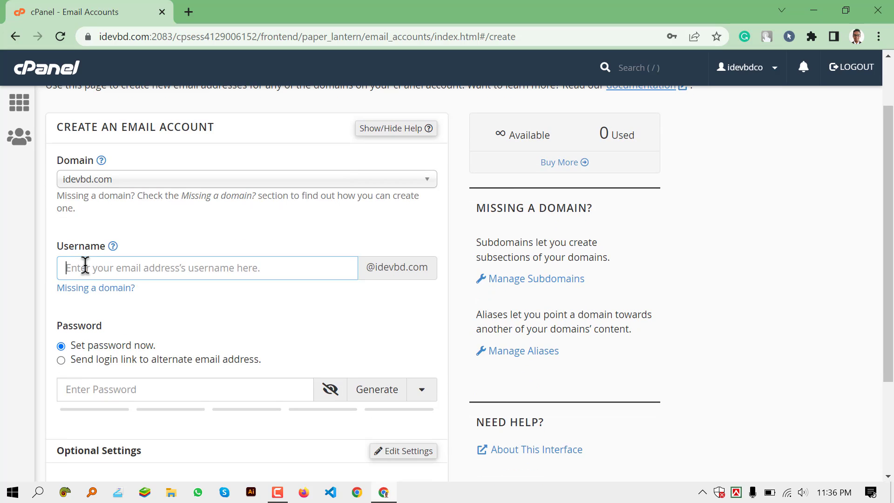
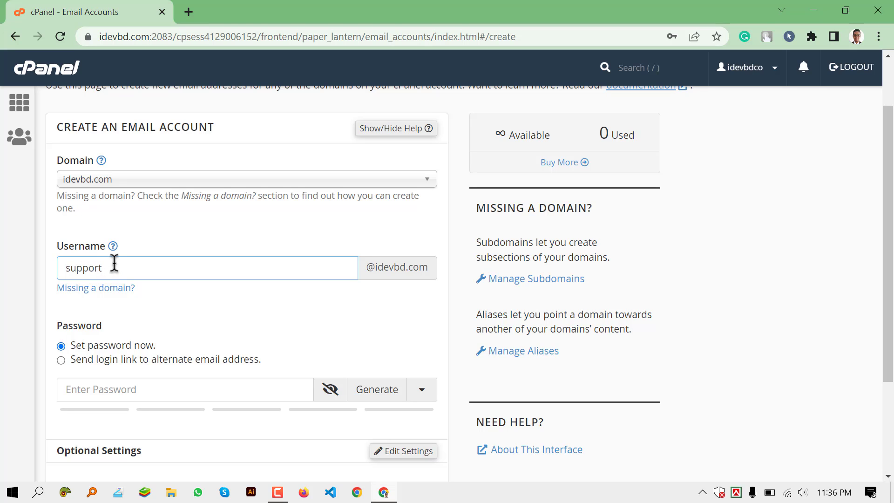
{"action": "left_click_drag", "start_coordinate": [112, 263], "coordinate": [33, 268]}
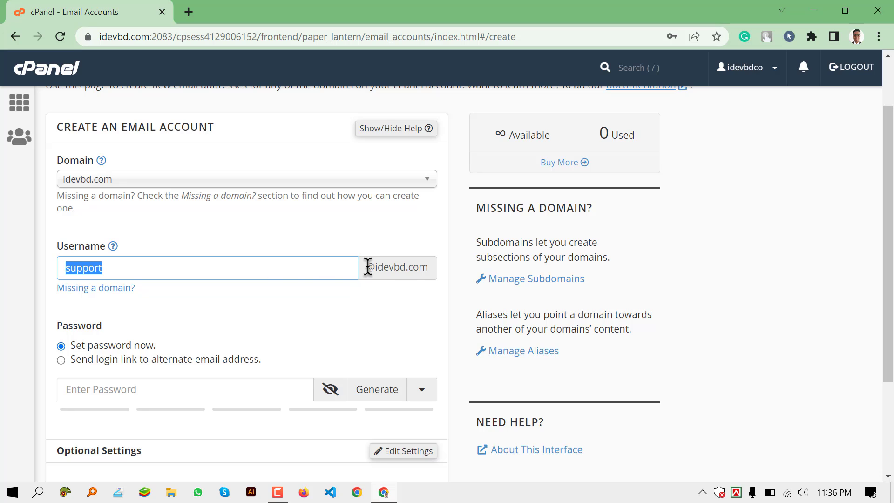
{"action": "left_click_drag", "start_coordinate": [365, 267], "coordinate": [433, 266]}
{"action": "left_click", "coordinate": [329, 311]}
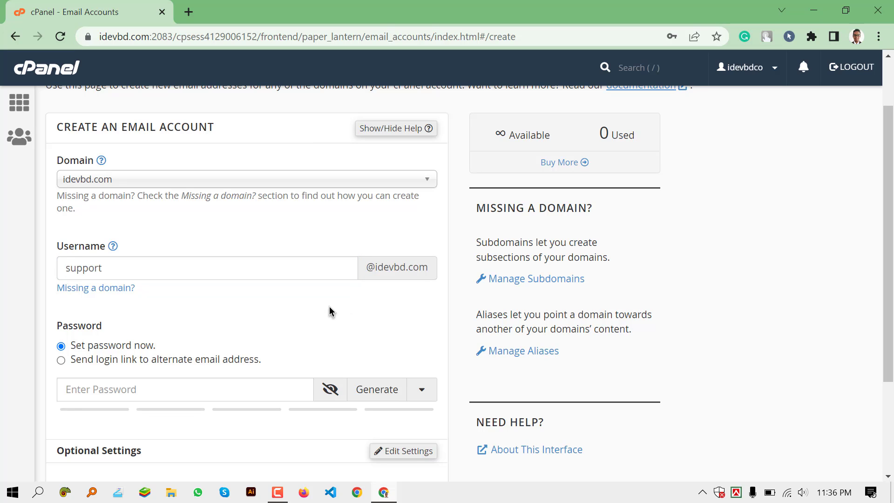
Replace the weak password with a stronger one meeting the required strength of 65.
{"action": "scroll", "coordinate": [330, 311], "scroll_direction": "down", "scroll_amount": 3}
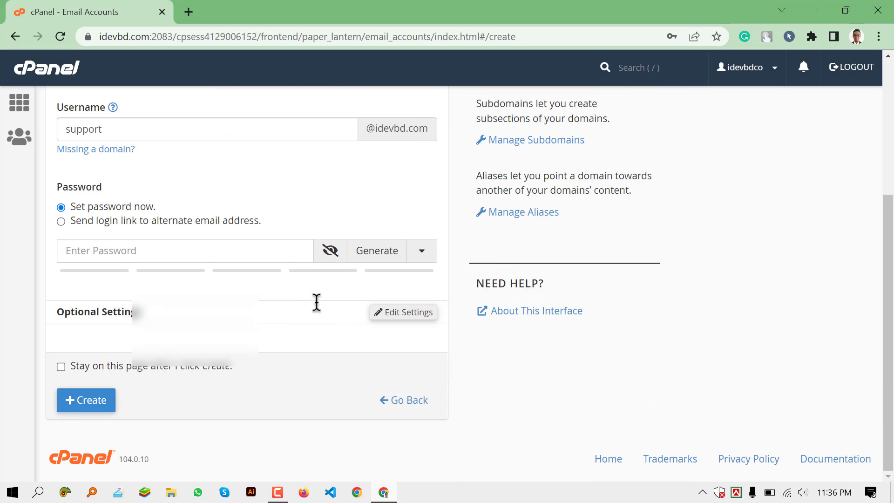
{"action": "left_click", "coordinate": [110, 249]}
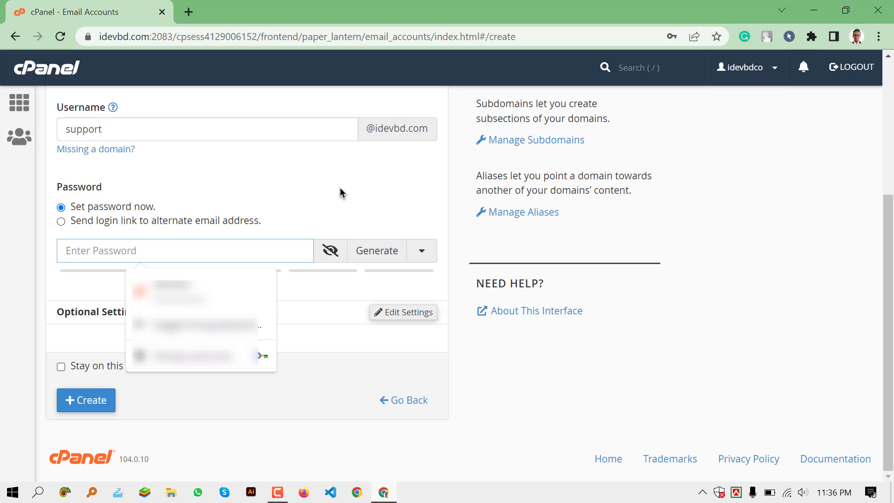
{"action": "type", "text": "••••••"}
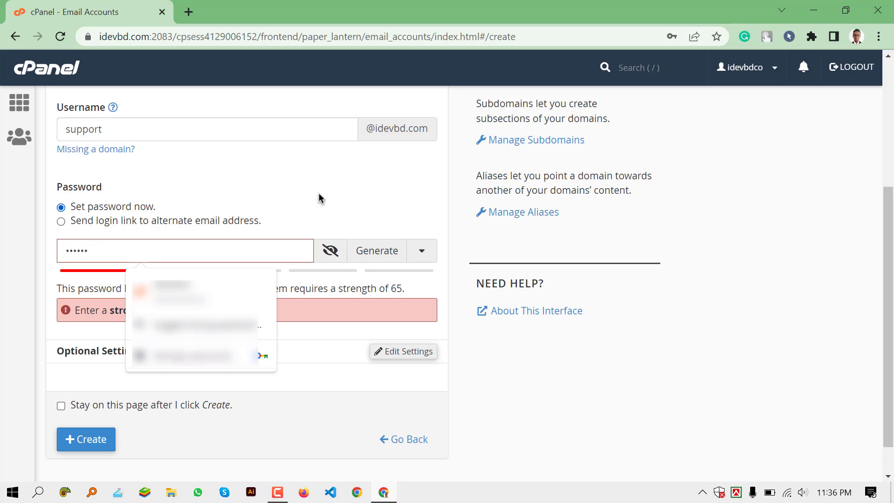
{"action": "left_click_drag", "start_coordinate": [98, 250], "coordinate": [15, 264]}
{"action": "key", "text": "BackSpace"}
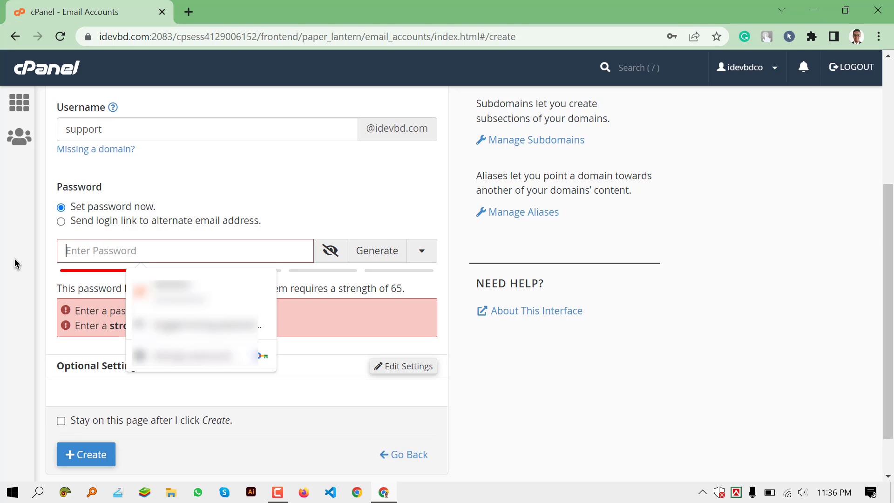
{"action": "left_click", "coordinate": [394, 289]}
{"action": "left_click_drag", "start_coordinate": [388, 288], "coordinate": [409, 286]}
{"action": "left_click", "coordinate": [211, 250]}
{"action": "type", "text": "a••••••••••"}
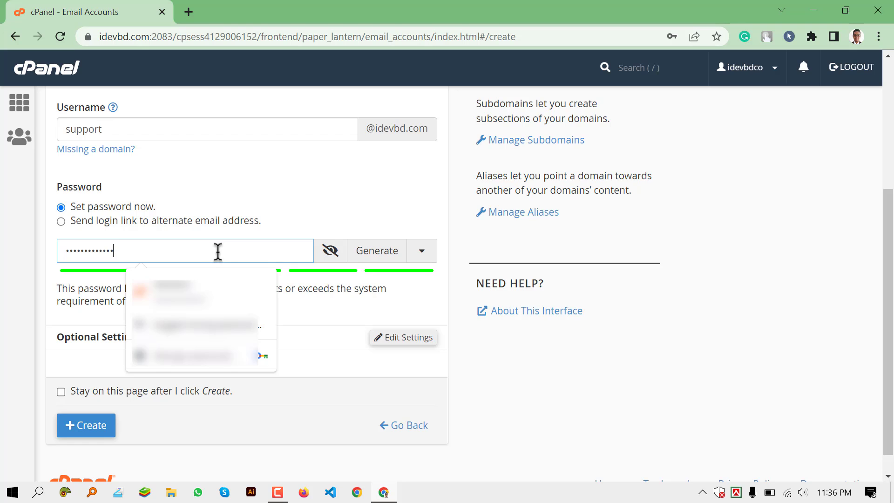
Set the mailbox Storage Space to Unlimited in the optional settings and create the account.
{"action": "left_click", "coordinate": [406, 290]}
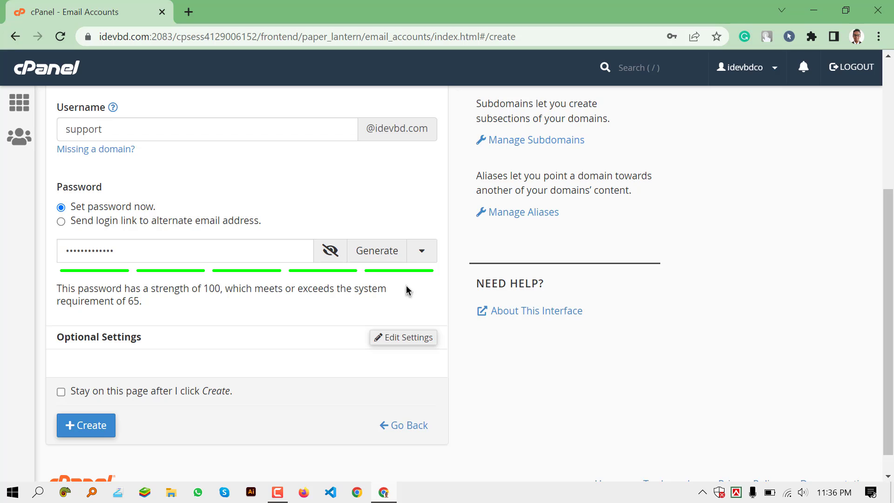
{"action": "left_click_drag", "start_coordinate": [61, 288], "coordinate": [204, 282]}
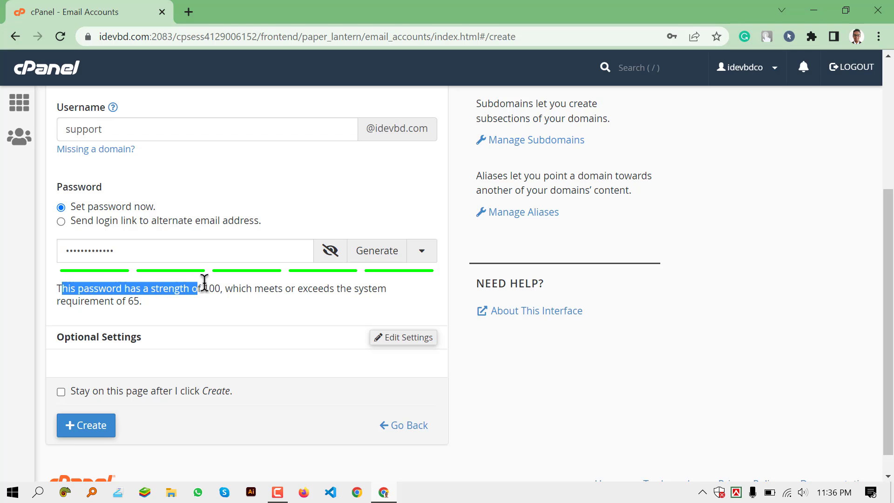
{"action": "left_click", "coordinate": [207, 283]}
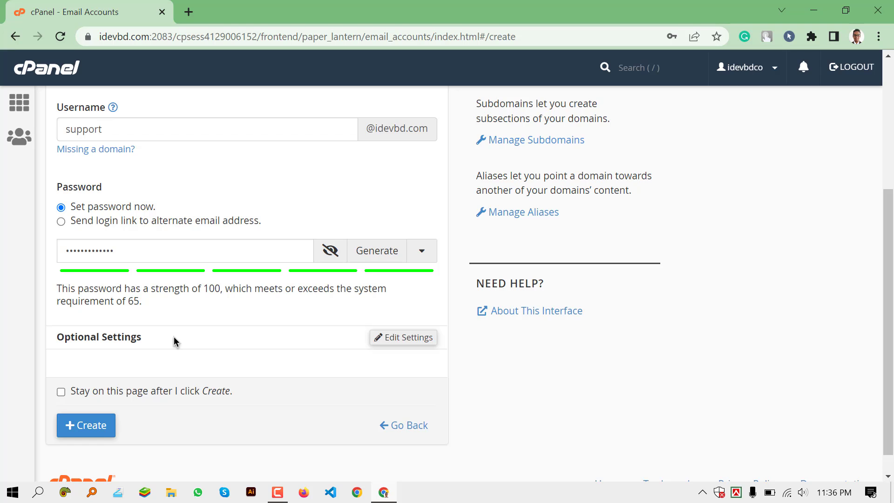
{"action": "left_click", "coordinate": [412, 343]}
{"action": "scroll", "coordinate": [407, 339], "scroll_direction": "down", "scroll_amount": 3}
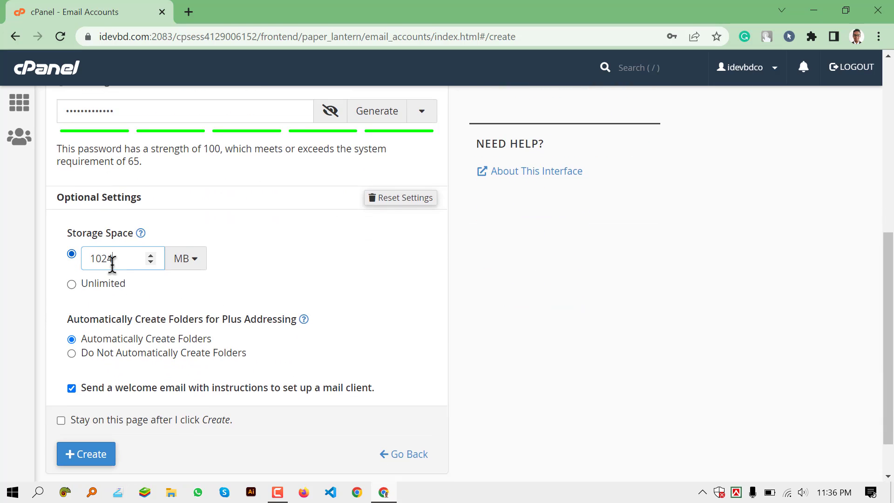
{"action": "left_click", "coordinate": [72, 284]}
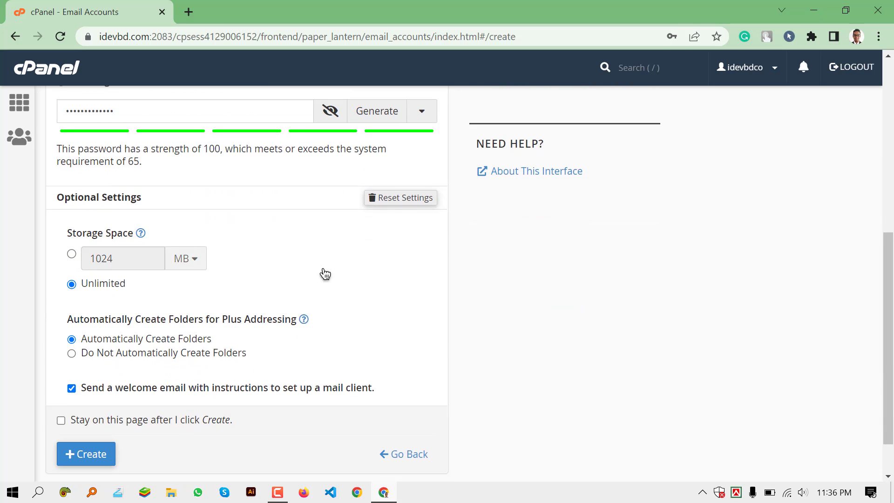
{"action": "scroll", "coordinate": [324, 274], "scroll_direction": "down", "scroll_amount": 2}
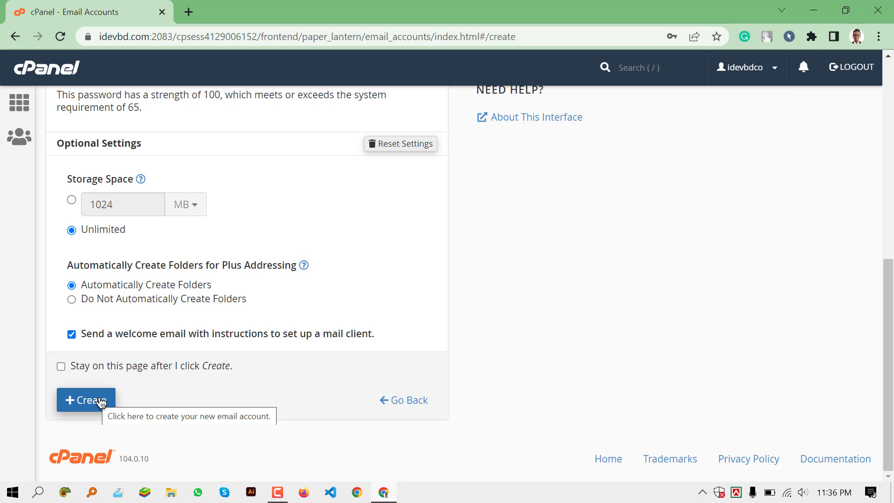
{"action": "left_click", "coordinate": [100, 401]}
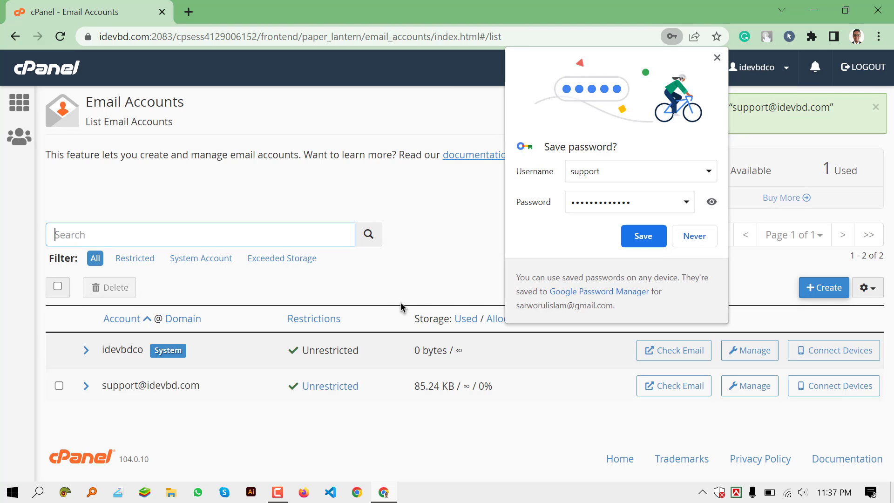
{"action": "left_click", "coordinate": [706, 236]}
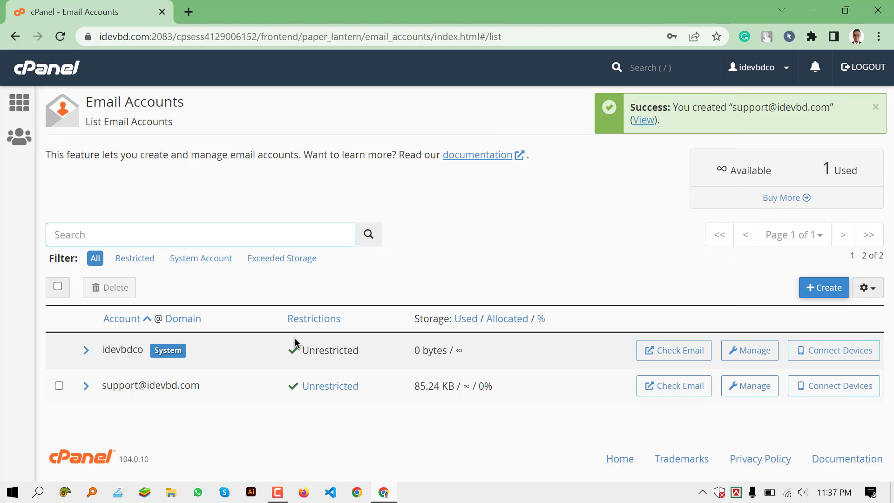
{"action": "left_click_drag", "start_coordinate": [102, 385], "coordinate": [202, 391]}
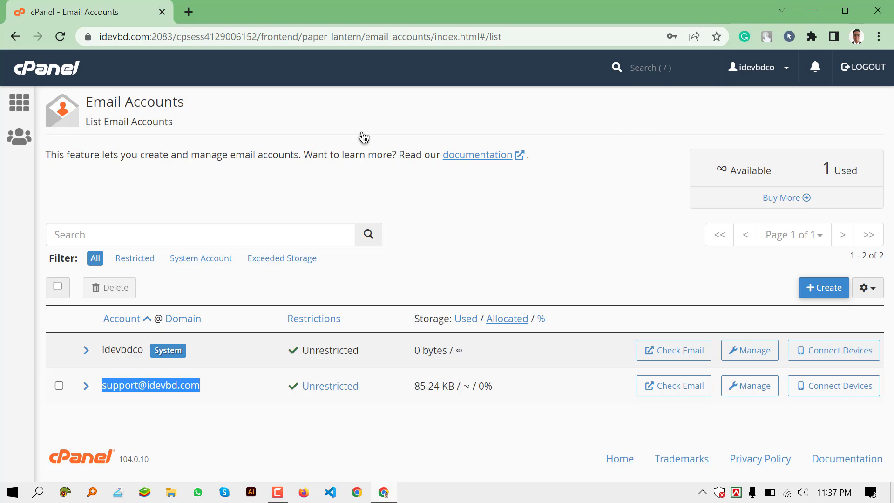
{"action": "left_click", "coordinate": [675, 394]}
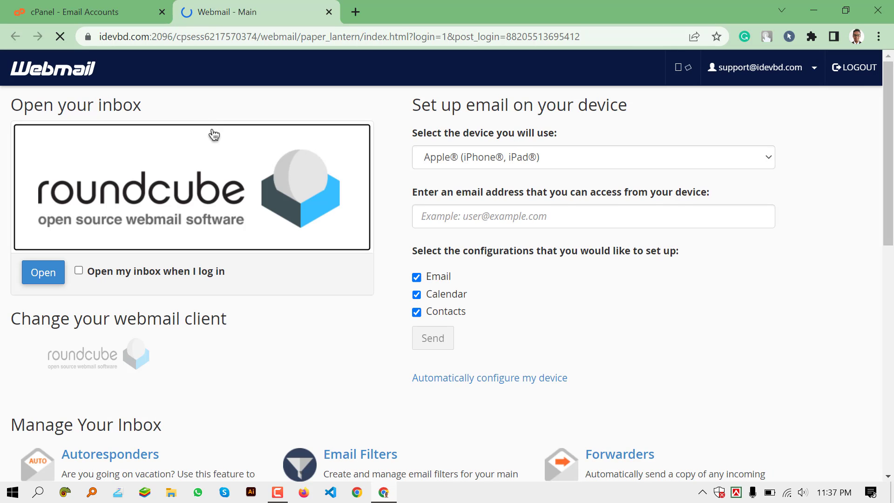
{"action": "scroll", "coordinate": [262, 226], "scroll_direction": "down", "scroll_amount": 5}
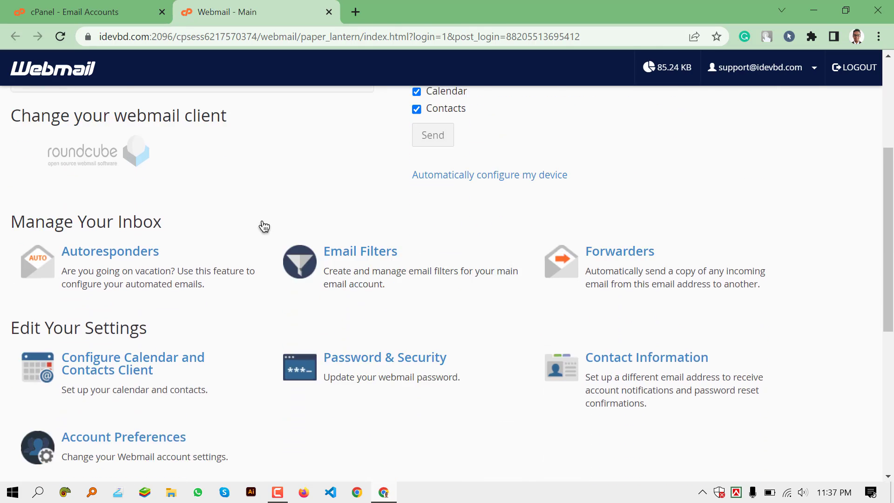
{"action": "scroll", "coordinate": [261, 226], "scroll_direction": "up", "scroll_amount": 5}
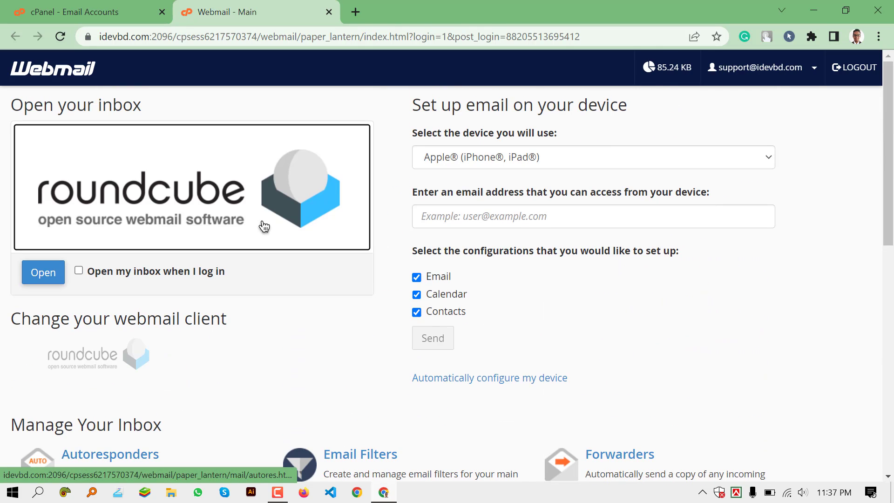
{"action": "left_click", "coordinate": [199, 187]}
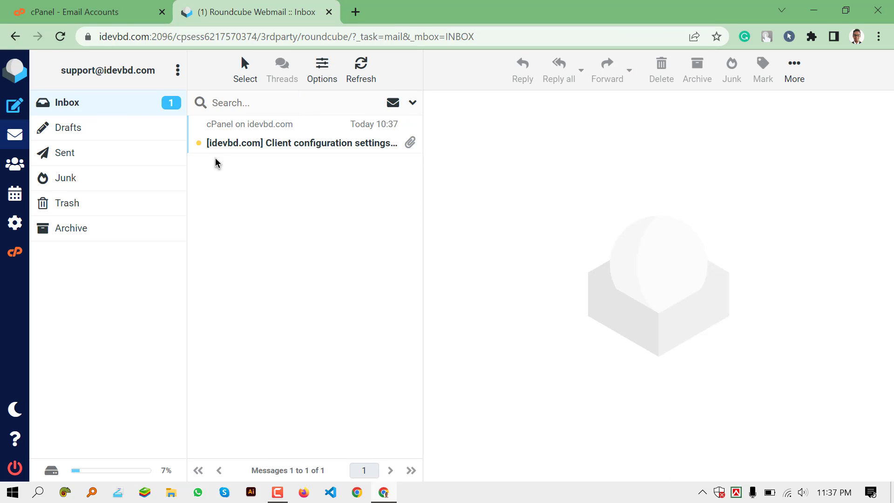
Read the client configuration message: mail.idevbd.com, IMAP 993, POP3 995, SMTP 465.
{"action": "left_click", "coordinate": [275, 146]}
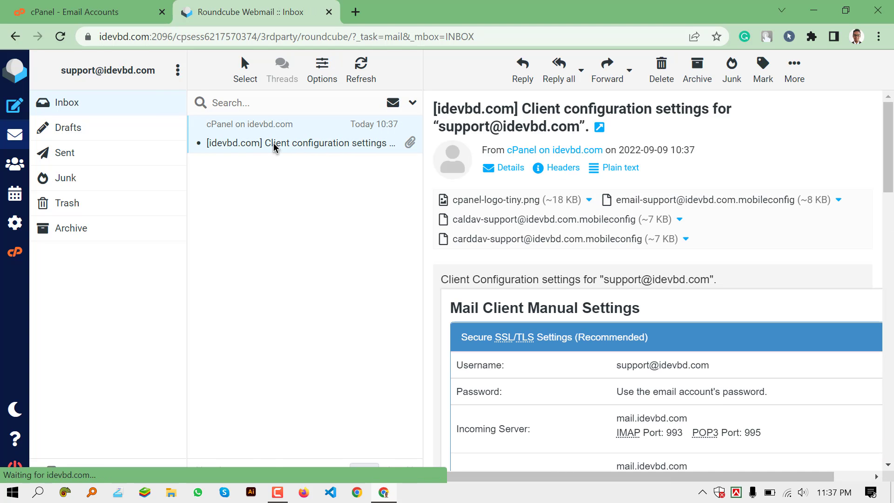
{"action": "scroll", "coordinate": [575, 259], "scroll_direction": "down", "scroll_amount": 3}
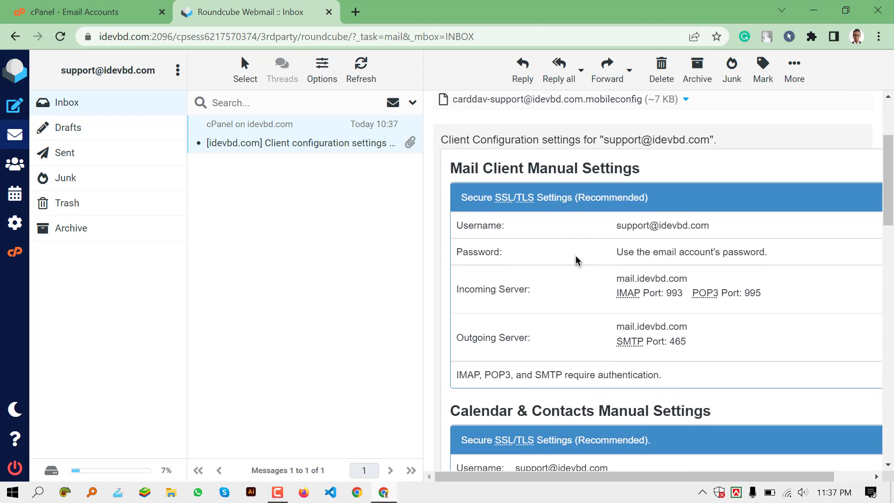
{"action": "scroll", "coordinate": [574, 259], "scroll_direction": "up", "scroll_amount": 3}
{"action": "left_click_drag", "start_coordinate": [450, 308], "coordinate": [668, 325]}
{"action": "scroll", "coordinate": [679, 319], "scroll_direction": "down", "scroll_amount": 3}
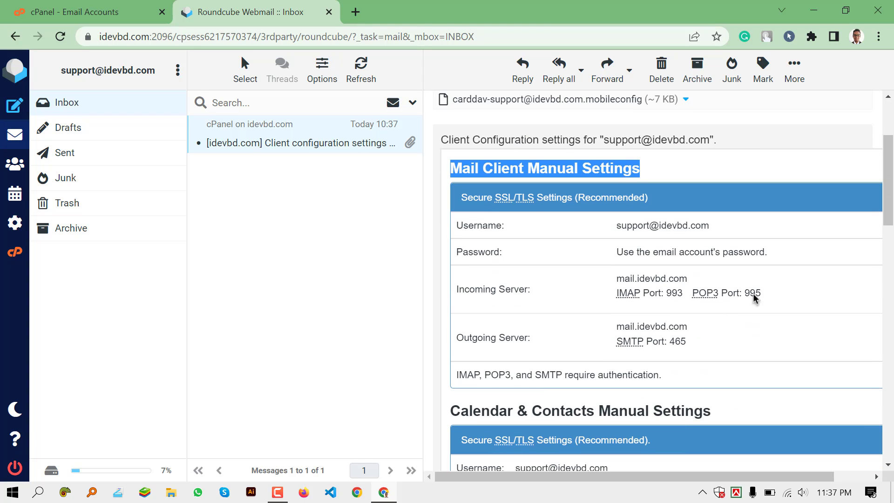
{"action": "left_click_drag", "start_coordinate": [770, 293], "coordinate": [735, 293]}
{"action": "scroll", "coordinate": [730, 297], "scroll_direction": "down", "scroll_amount": 2}
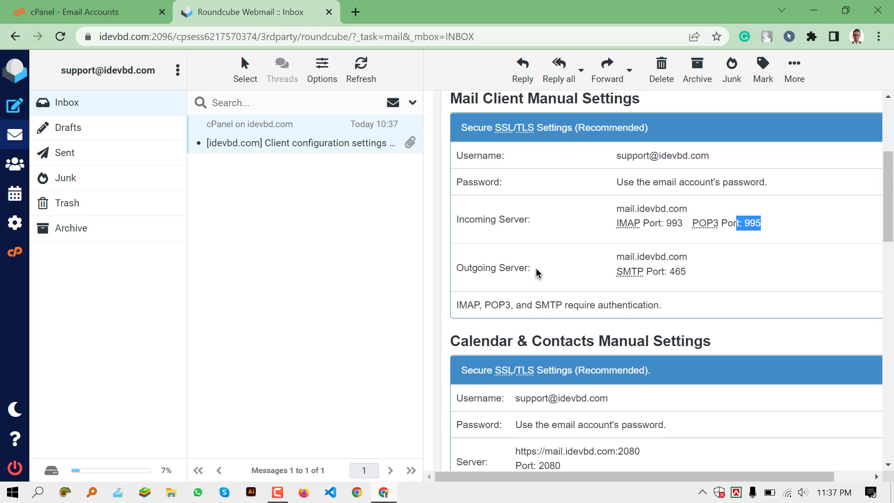
{"action": "scroll", "coordinate": [536, 272], "scroll_direction": "down", "scroll_amount": 10}
{"action": "scroll", "coordinate": [528, 259], "scroll_direction": "up", "scroll_amount": 14}
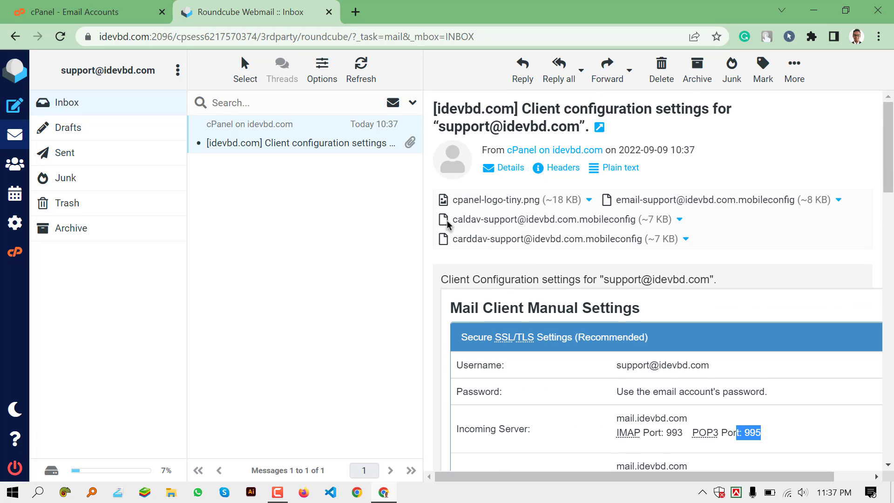
Return to cPanel's Email Accounts tab and reopen the support inbox in Roundcube.
{"action": "left_click", "coordinate": [41, 6]}
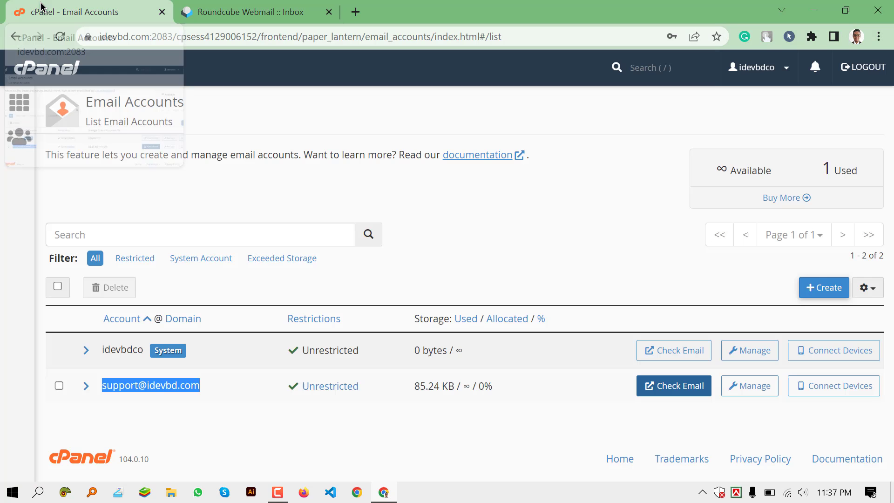
{"action": "left_click", "coordinate": [672, 423]}
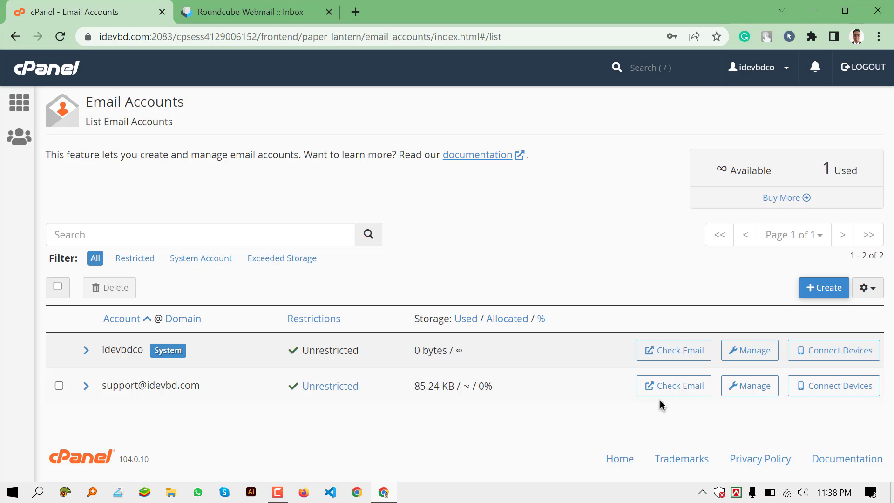
{"action": "left_click", "coordinate": [671, 388]}
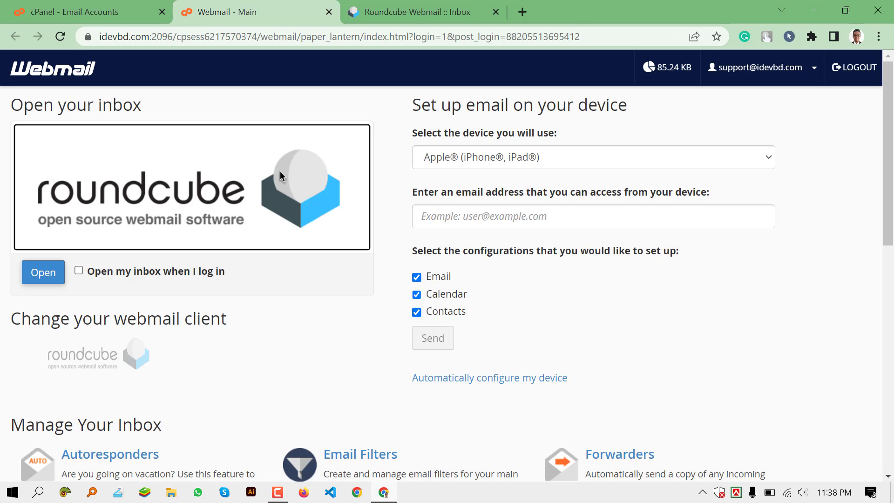
{"action": "left_click", "coordinate": [248, 154]}
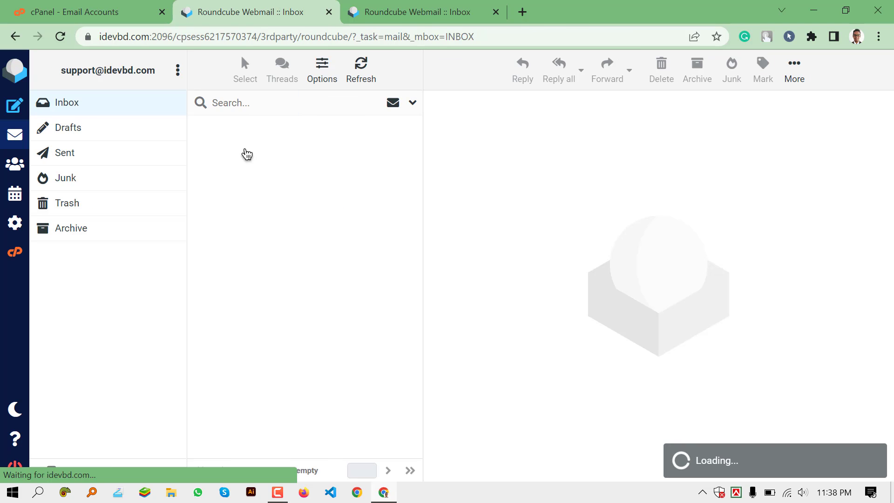